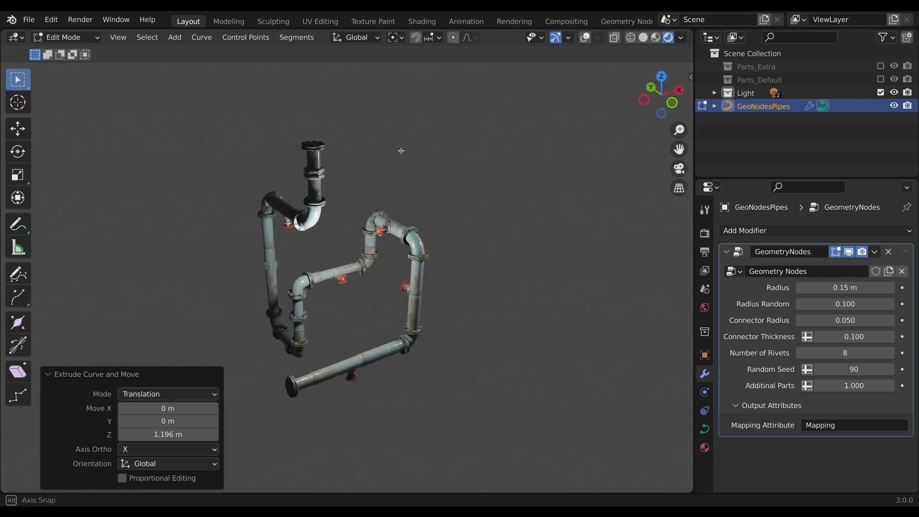
- Extrude several new pipe runs from the curve end, including horizontal and vertical drops
left_click(529, 143)
key("e")
key("z")
left_click(529, 222)
key("r")
left_click(533, 311)
- Extrude further pipe runs along X and rotate the pipe end 90° on Y
key("e")
left_click(472, 328)
key("g")
key("z")
left_click(450, 307)
key("e")
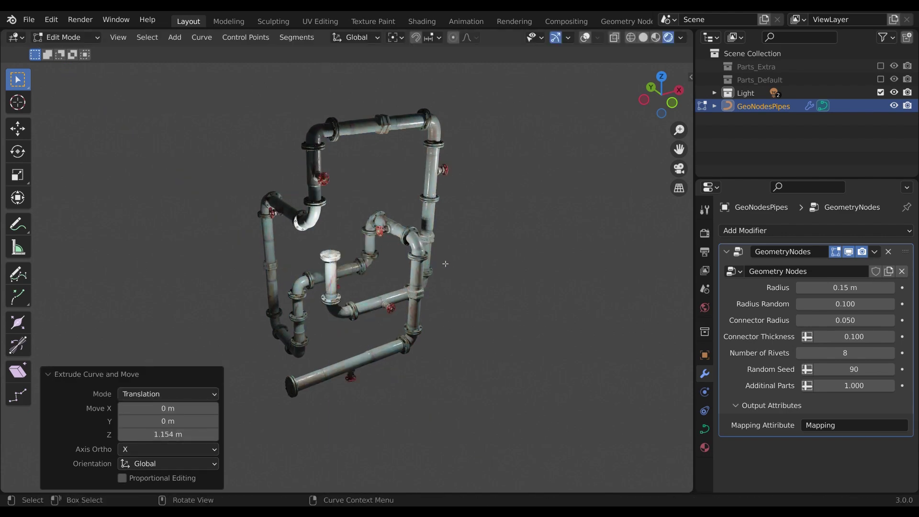
key("y")
key("x")
left_click(378, 253)
key("e")
key("x")
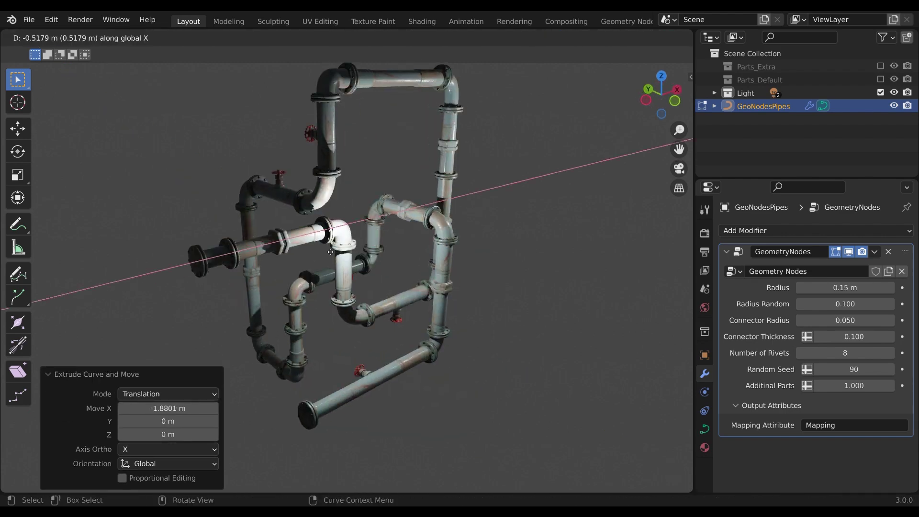
key("Return")
key("r")
key("y")
key("9")
key("0")
key("Return")
key("e")
key("x")
- Set the pipe Radius to 0.33 m and Connector Radius to 0.110 in the modifier
mouse_move(846, 287)
left_mouse_down()
mouse_move(845, 320)
mouse_move(862, 320)
left_mouse_up()
mouse_move(845, 352)
left_mouse_down()
mouse_move(862, 353)
mouse_move(874, 371)
left_mouse_up()
left_click_drag(846, 287, 829, 287)
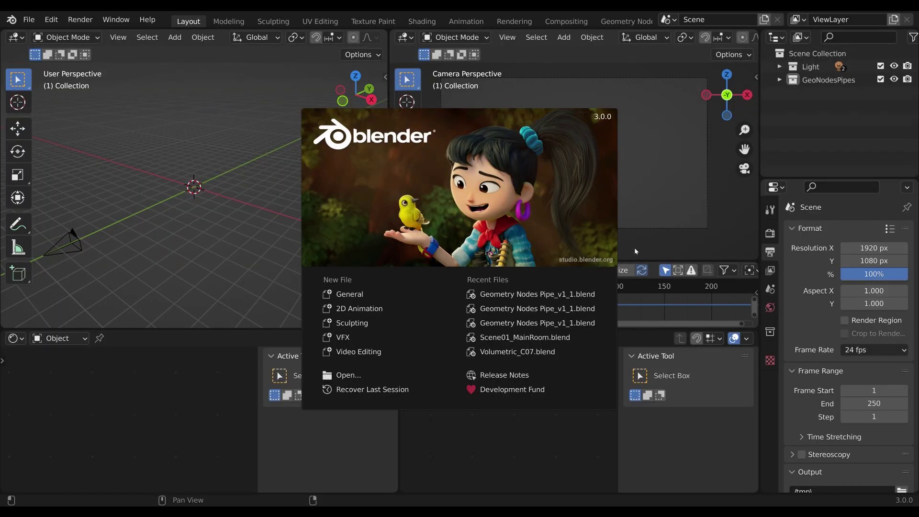
- Open Geometry Nodes Pipe_v1_1.blend and switch the viewport to Rendered shading
left_click(585, 295)
middle_click_drag(540, 282, 517, 284)
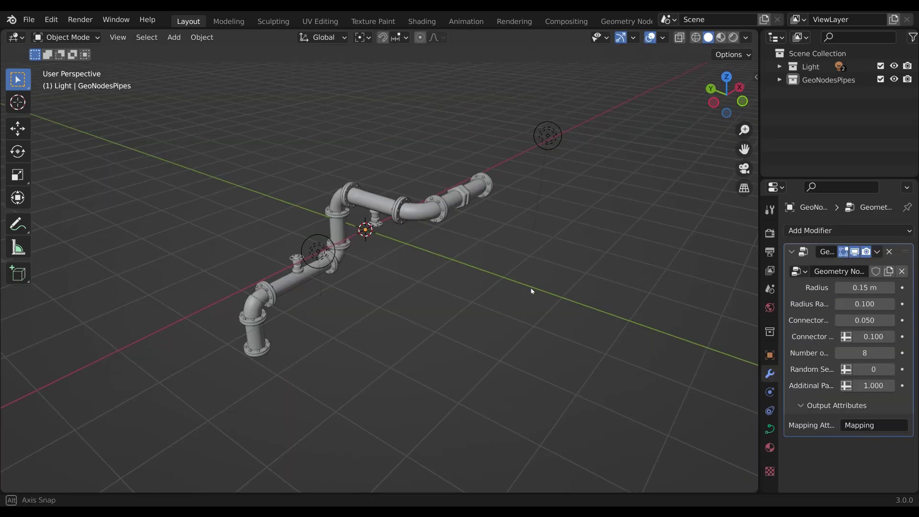
key("z")
left_click(519, 243)
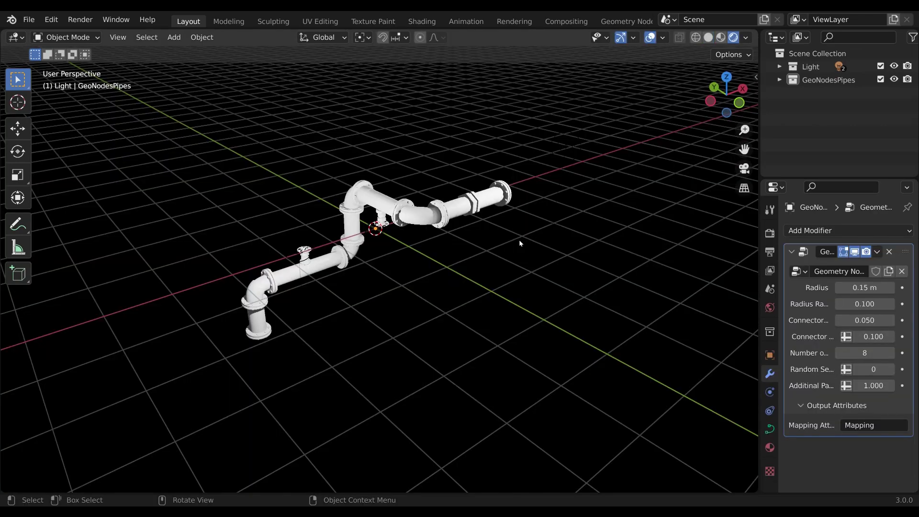
- Zoom in on the pipes and select the pipe object
scroll(520, 243, "up", 1)
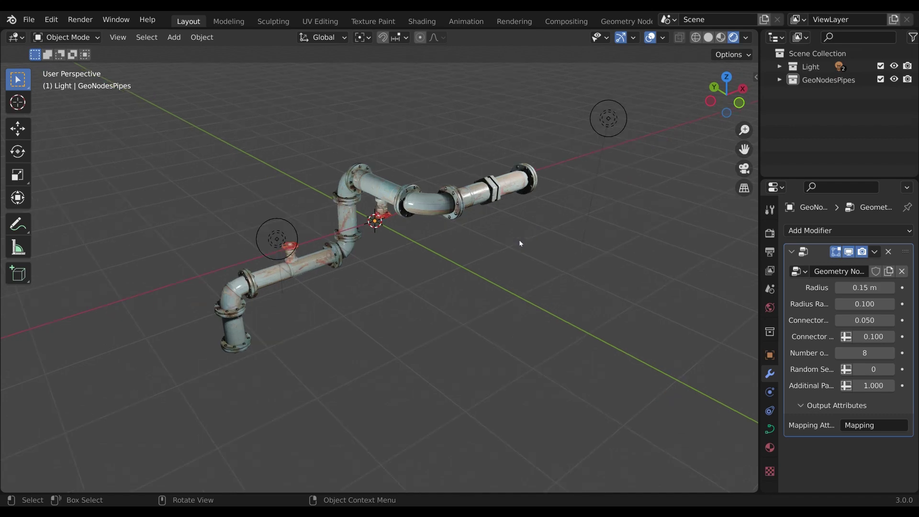
scroll(517, 243, "up", 1)
mouse_move(457, 243)
middle_mouse_down()
mouse_move(503, 253)
mouse_move(455, 196)
middle_mouse_up()
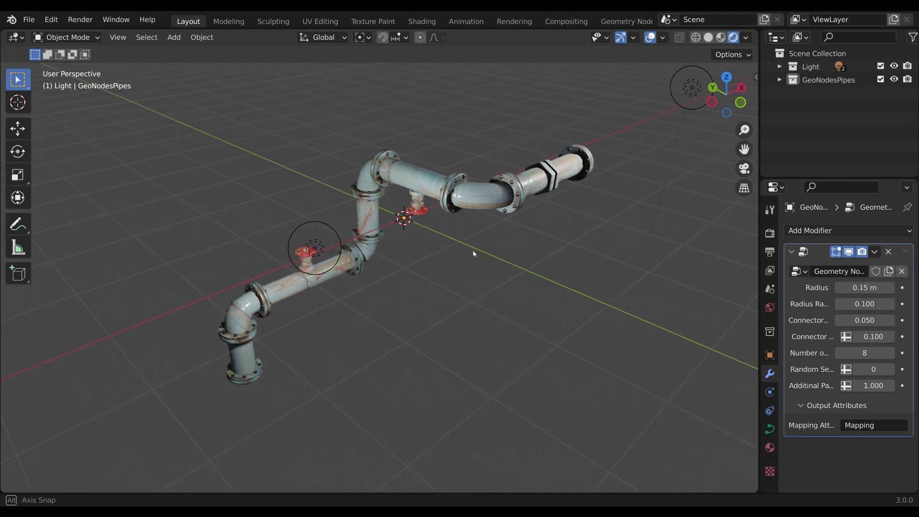
left_click(455, 196)
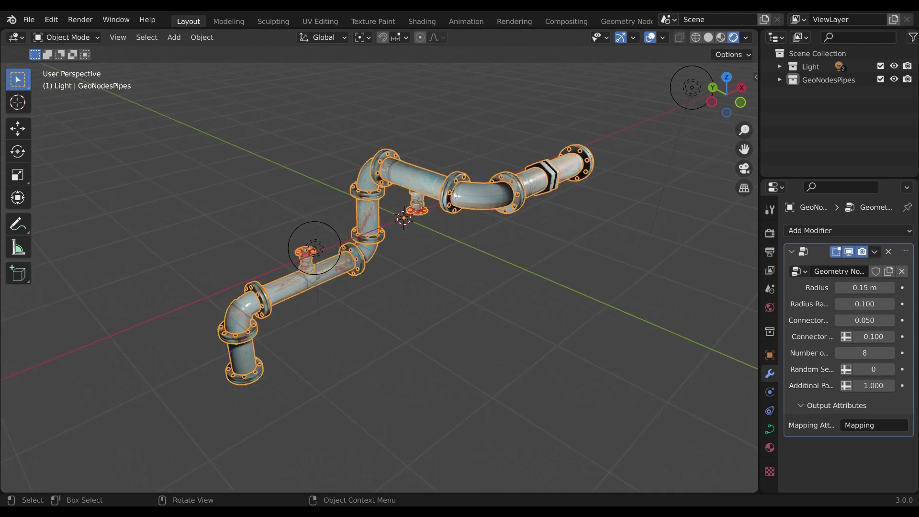
- Enter Edit Mode on the pipe curve, test moving and scaling end points, then undo those edits
key("Tab")
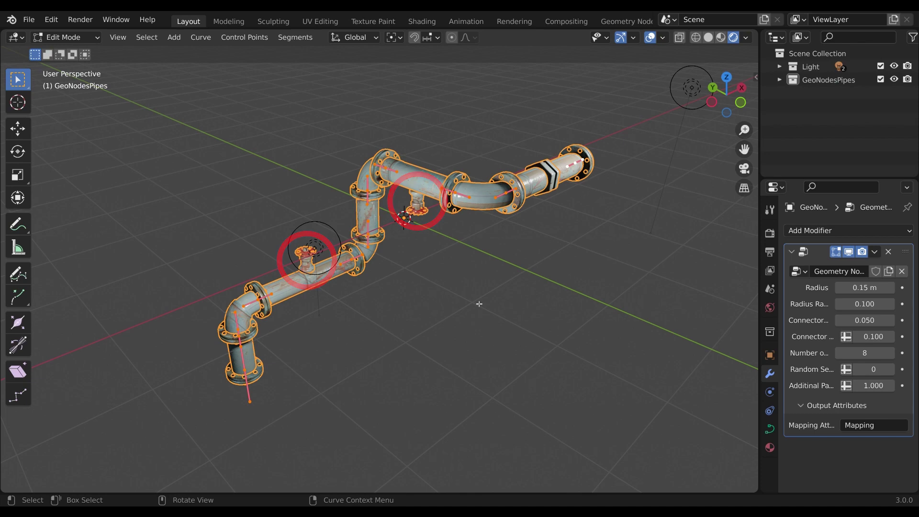
key("g")
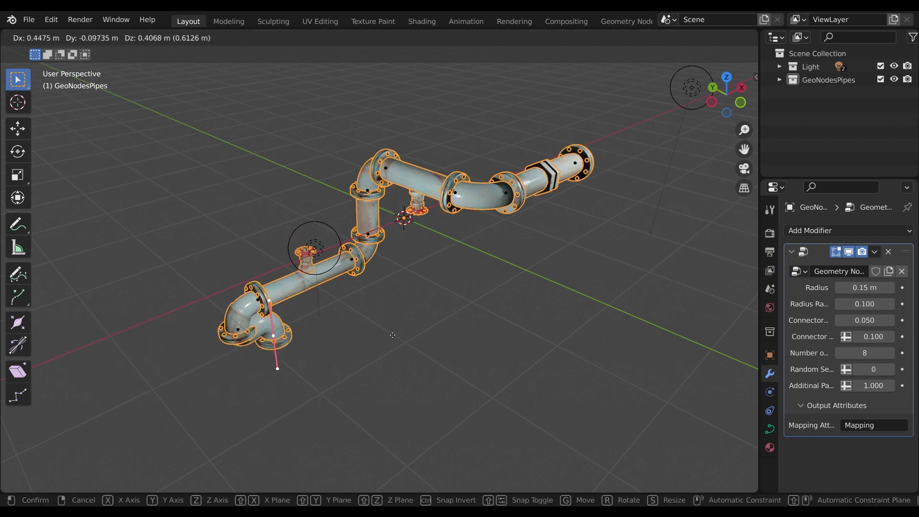
key("Escape")
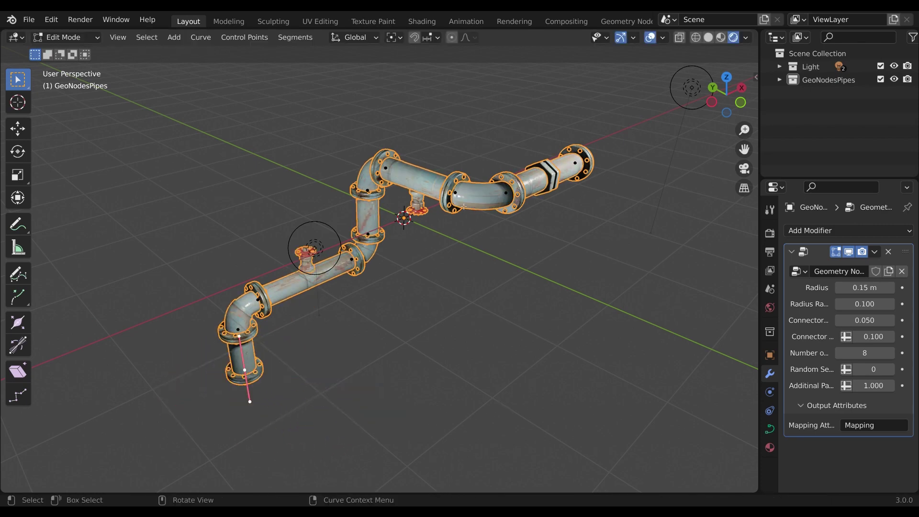
key("g")
left_click(441, 293)
key("s")
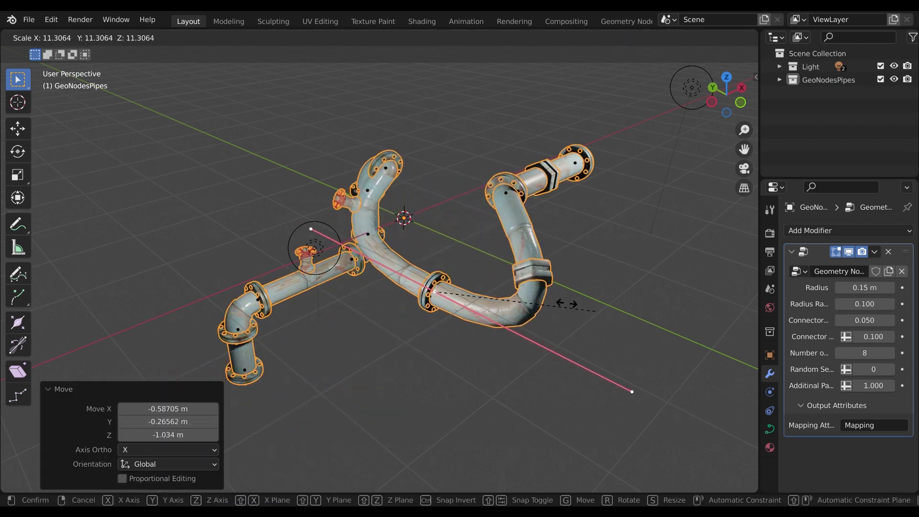
key("Escape")
key("ctrl+z")
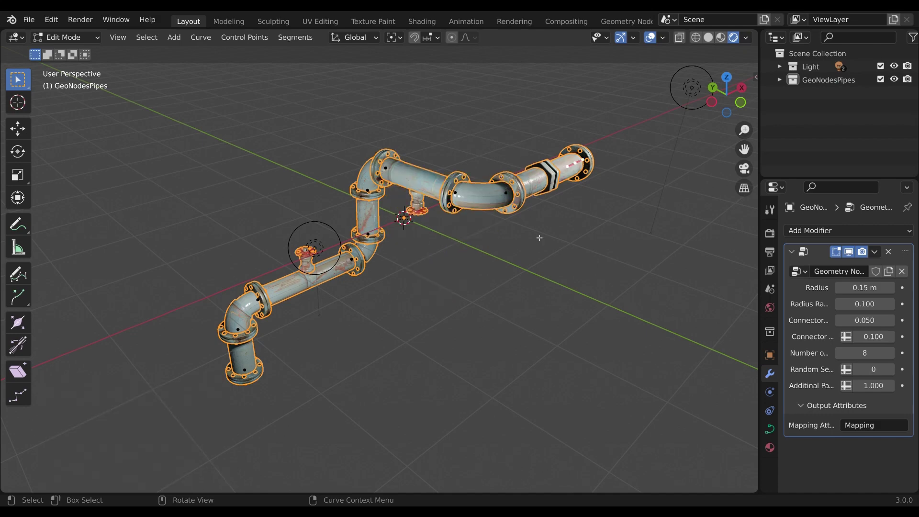
key("ctrl+z")
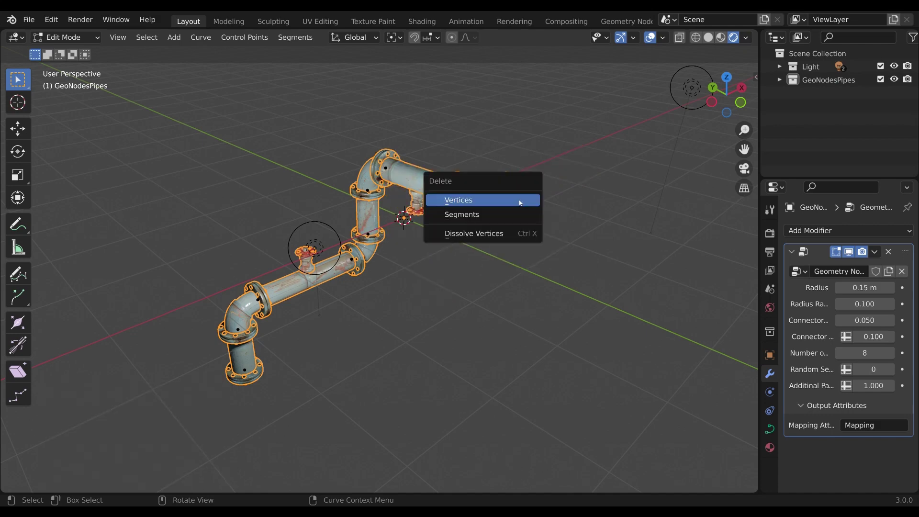
- Delete the selected end vertices and extrude a new run -1.317 m along Y
key("x")
left_click(467, 199)
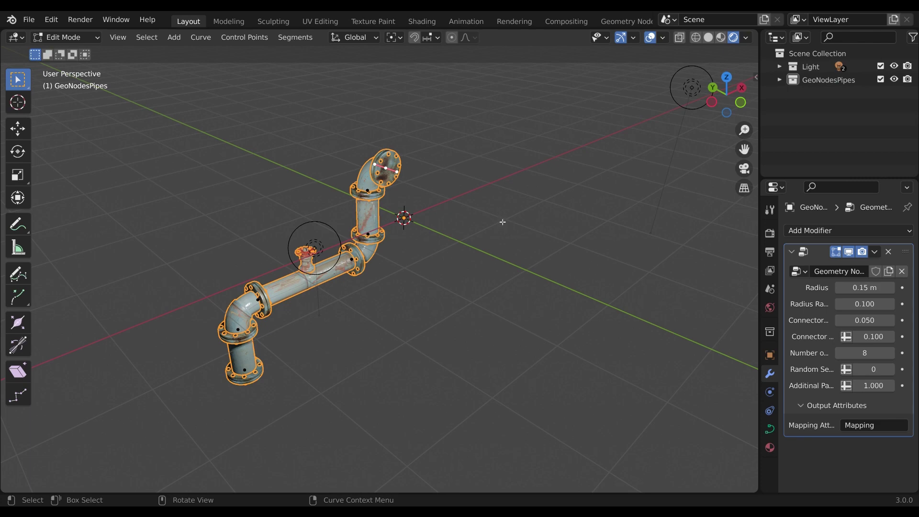
key("e")
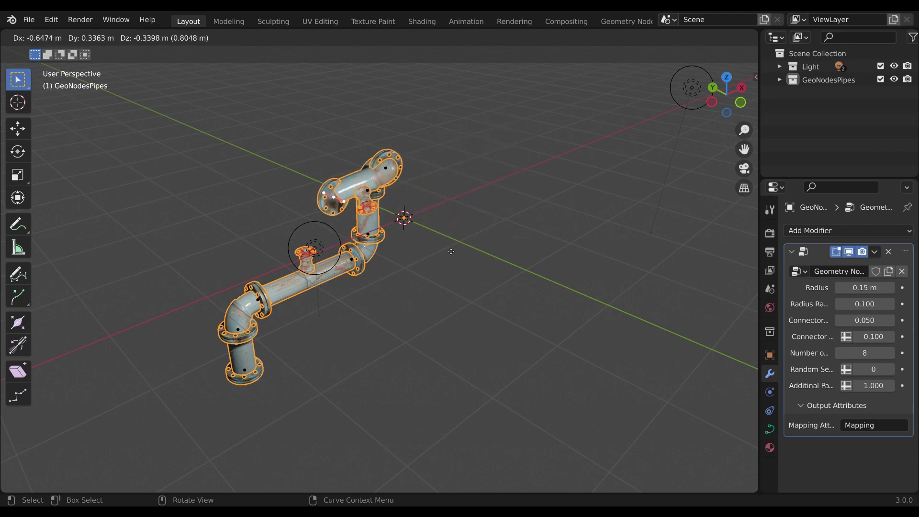
key("y")
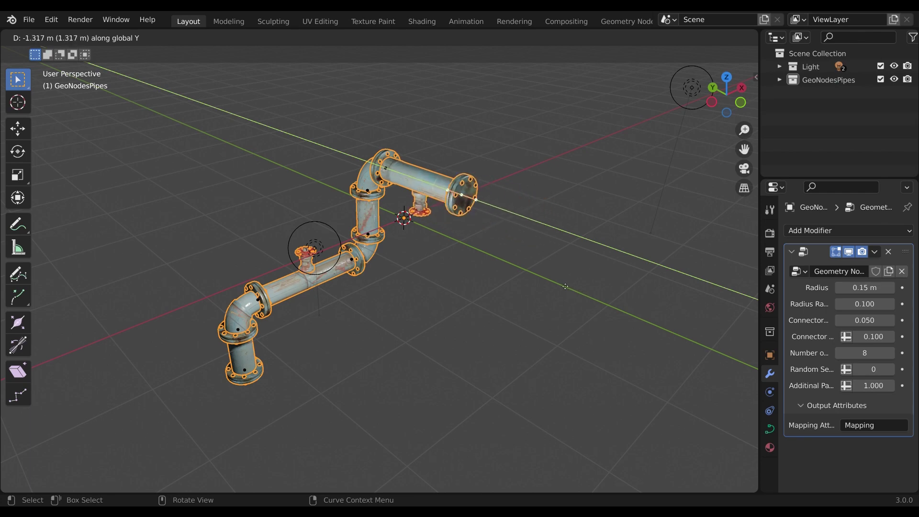
left_click(565, 286)
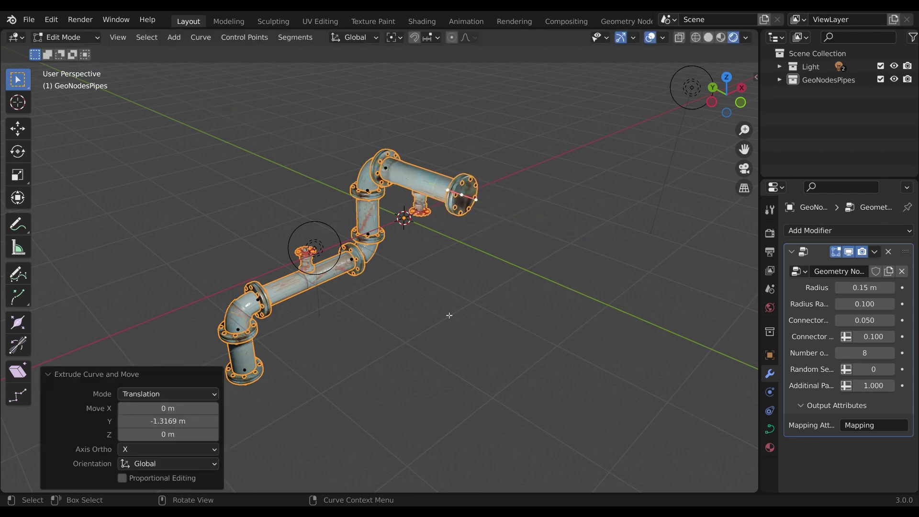
- Extrude the pipe's bottom end straight down along Z
left_click(253, 375)
middle_click_drag(332, 332, 381, 283)
key("e")
key("z")
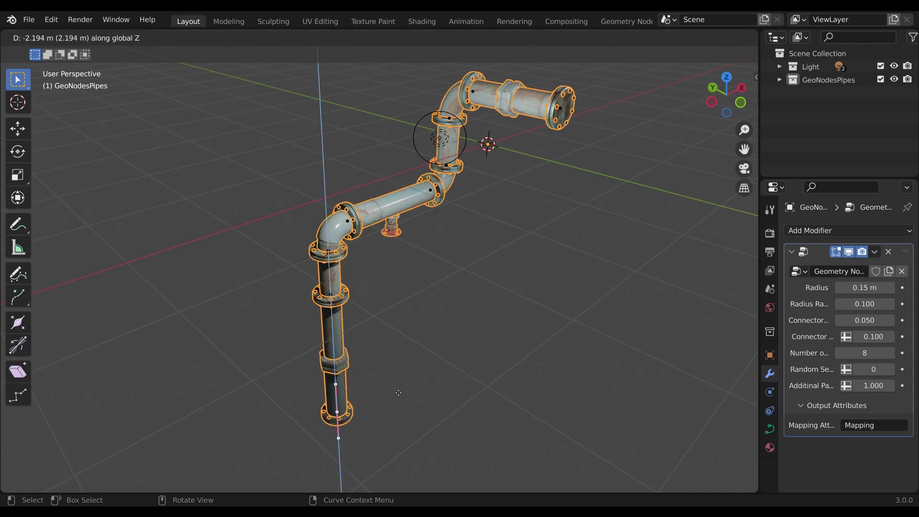
left_click(397, 405)
scroll(485, 163, "up", 6)
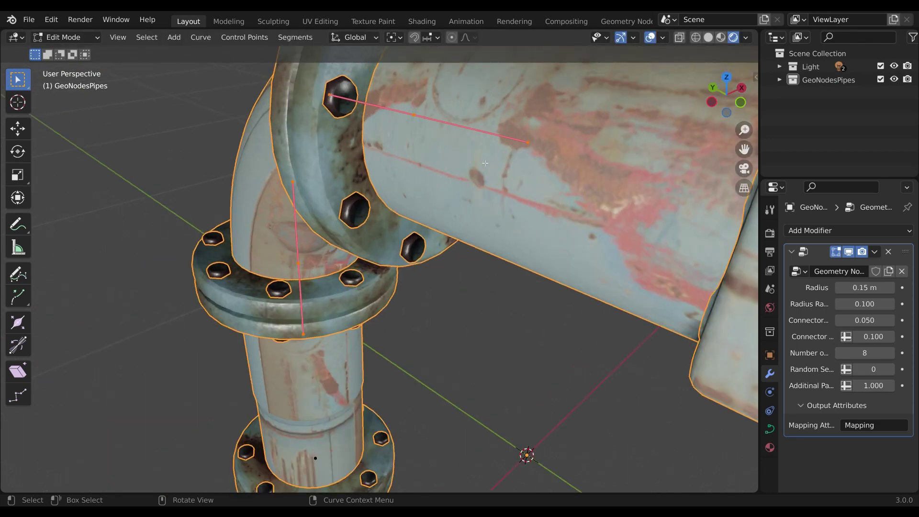
- In right orthographic view, move the left pipe-end point further left along X
key("KP_1")
key("KP_3")
scroll(508, 163, "down", 2)
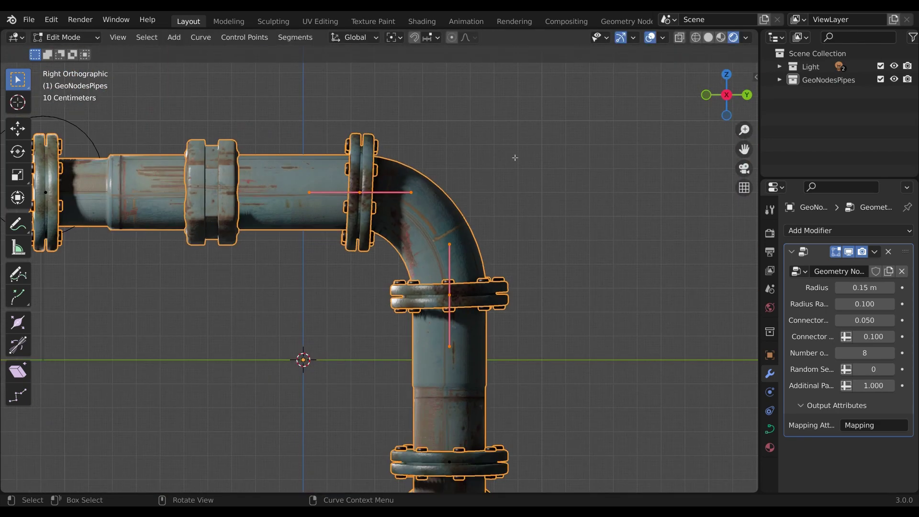
scroll(507, 190, "down", 1)
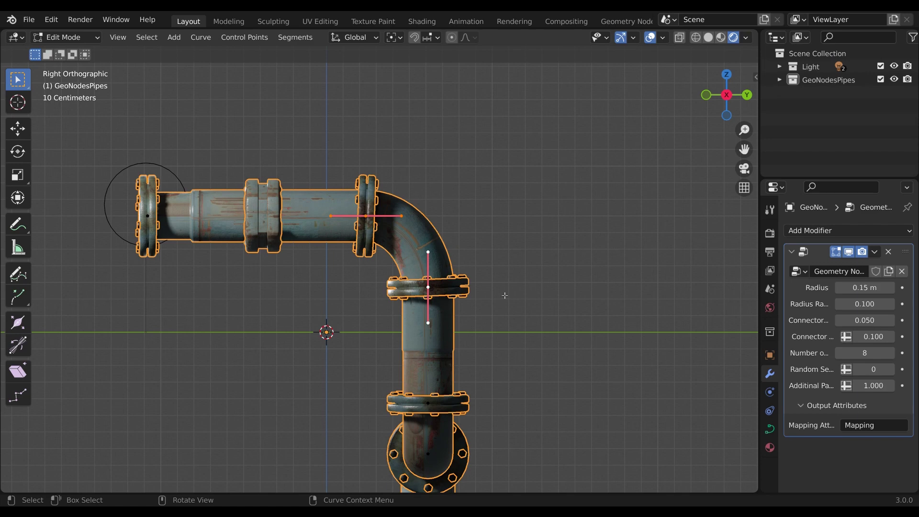
middle_click_drag(505, 296, 718, 296, "shift")
left_click(362, 225)
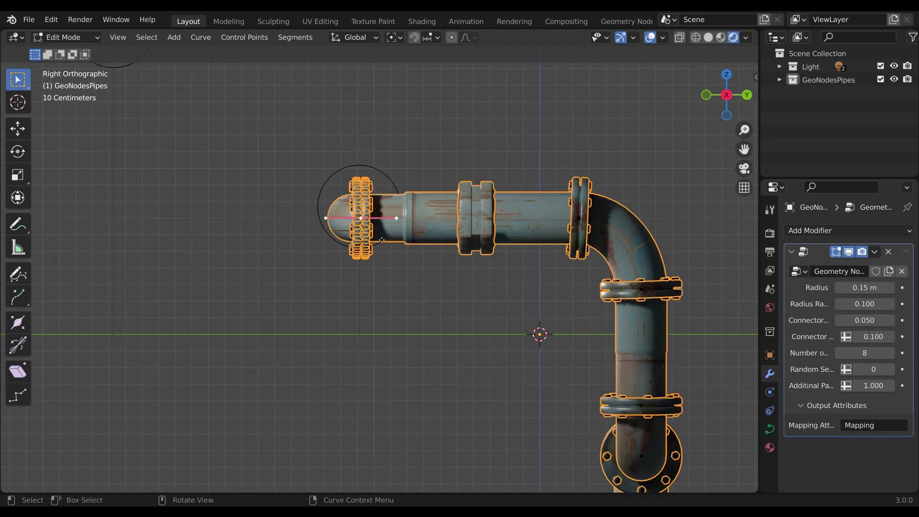
key("g")
key("x")
left_click(92, 238)
middle_click_drag(226, 265, 333, 235, "shift")
- Rotate the pipe end -90°, reposition it, and extrude a new run straight down along Z
key("r")
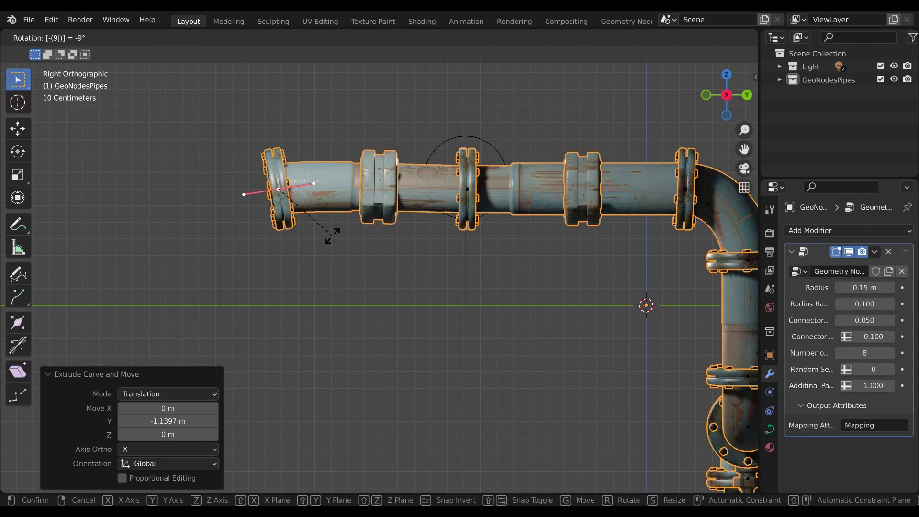
type("90")
key("Return")
key("g")
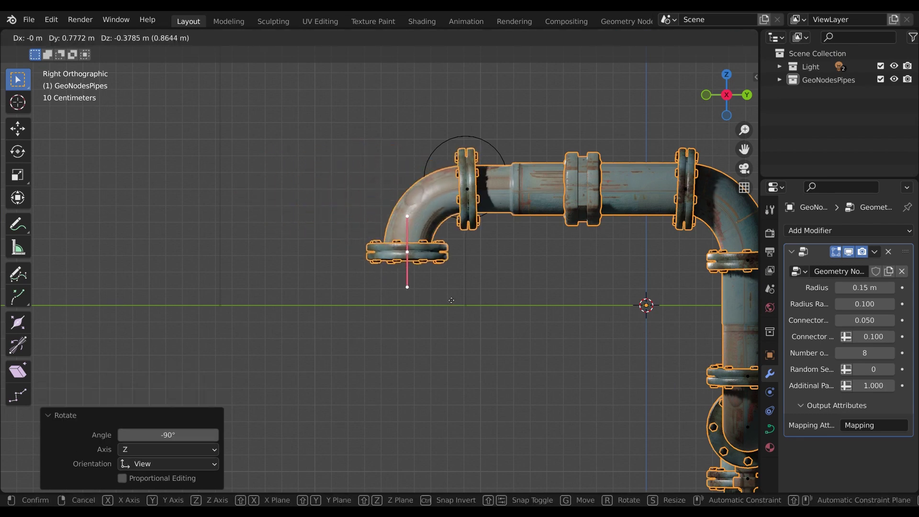
left_click(460, 293)
key("e")
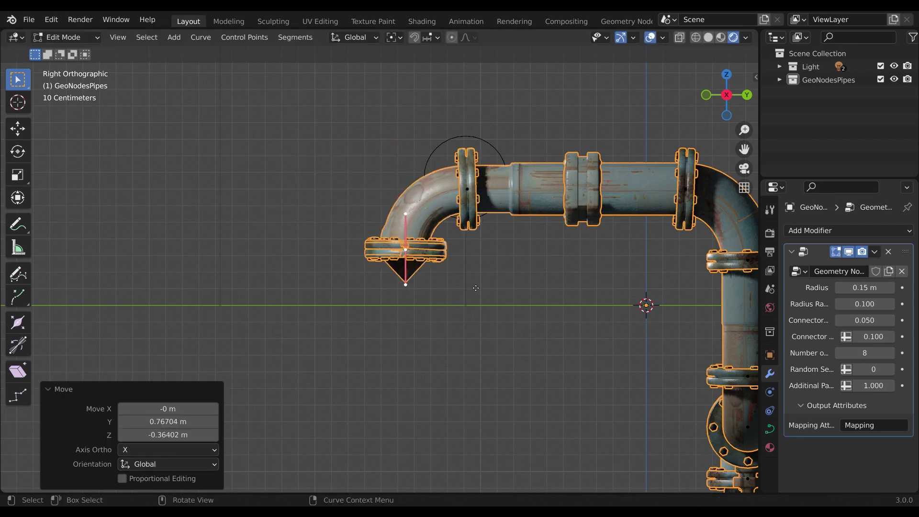
key("z")
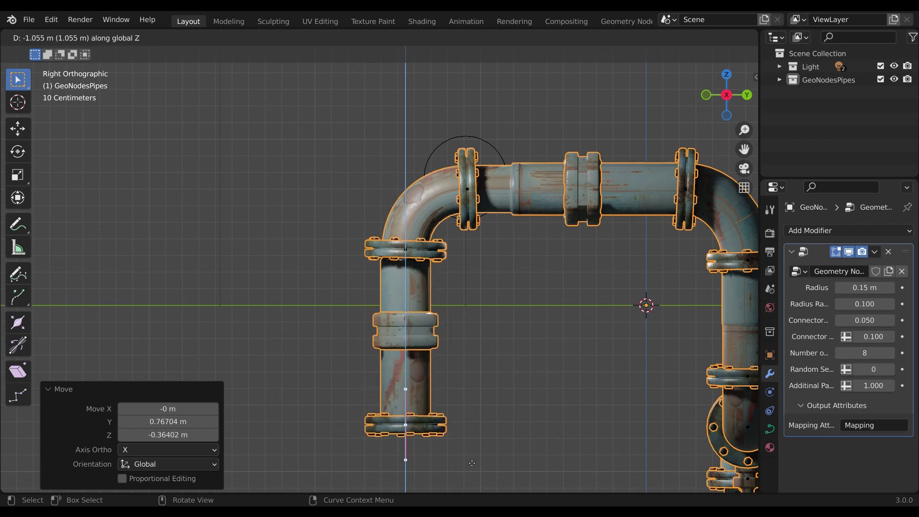
left_click(472, 463)
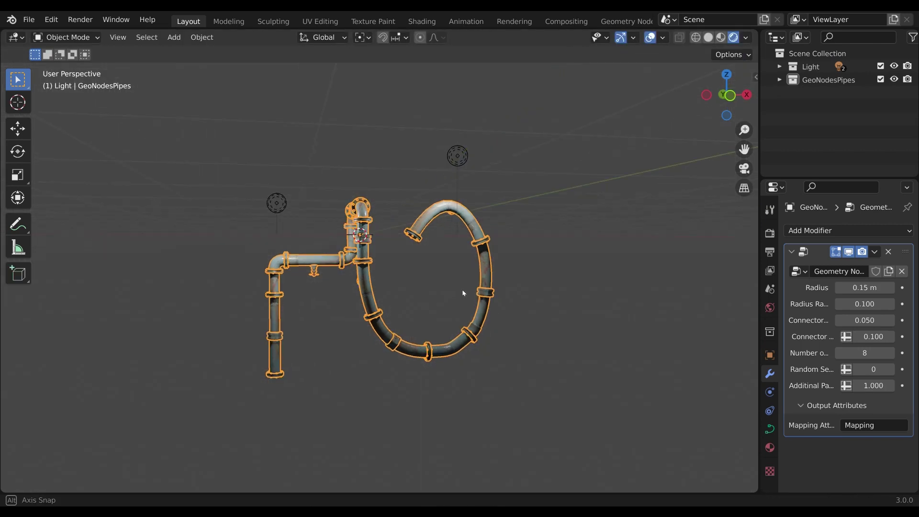
middle_click_drag(462, 289, 505, 325)
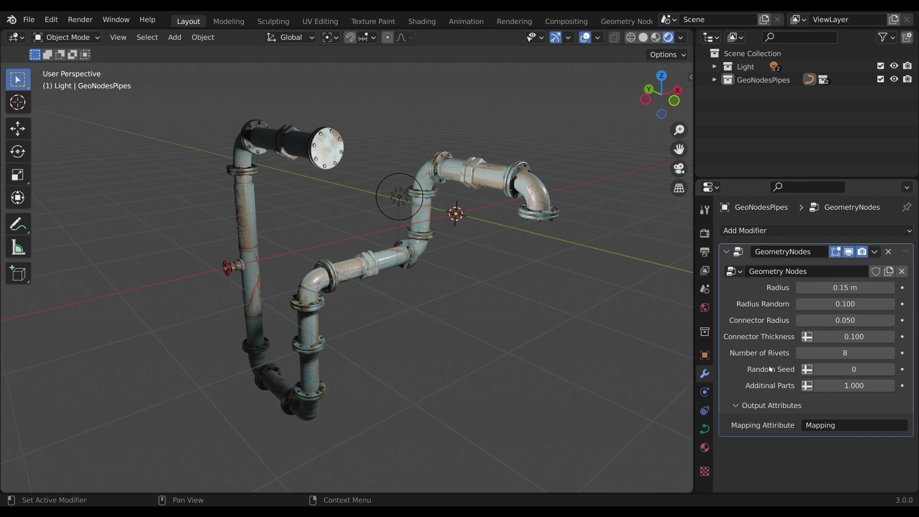
- Save the pipe file, then test Radius, Connector Thickness 0.100 and rivet count, reverting with undo
key("ctrl+s")
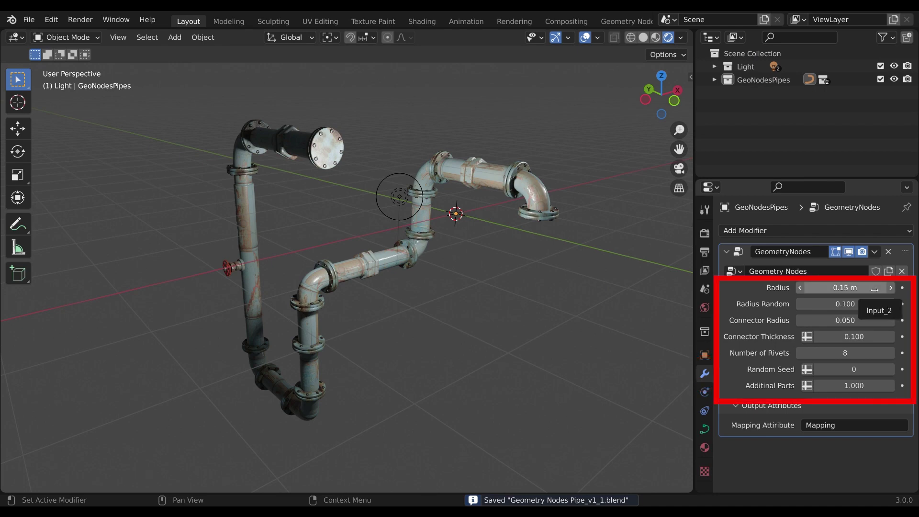
left_click_drag(874, 290, 842, 289)
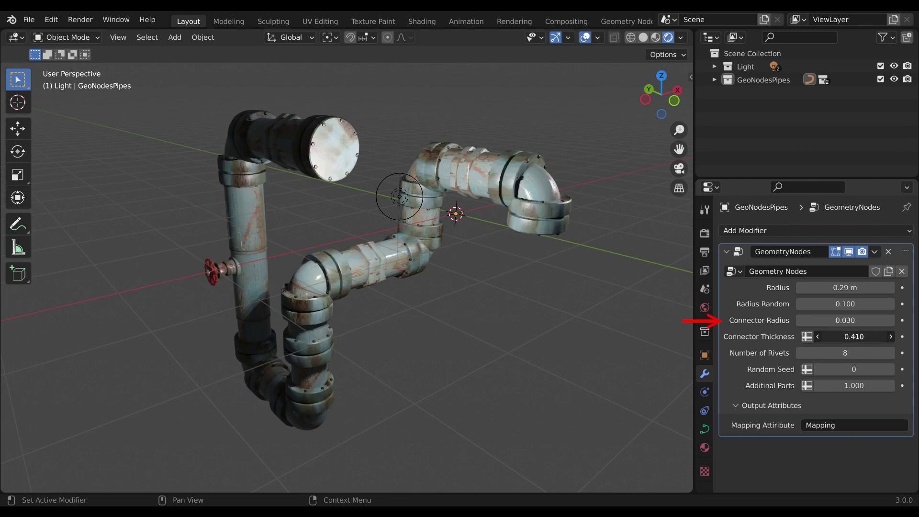
left_click_drag(854, 336, 834, 337)
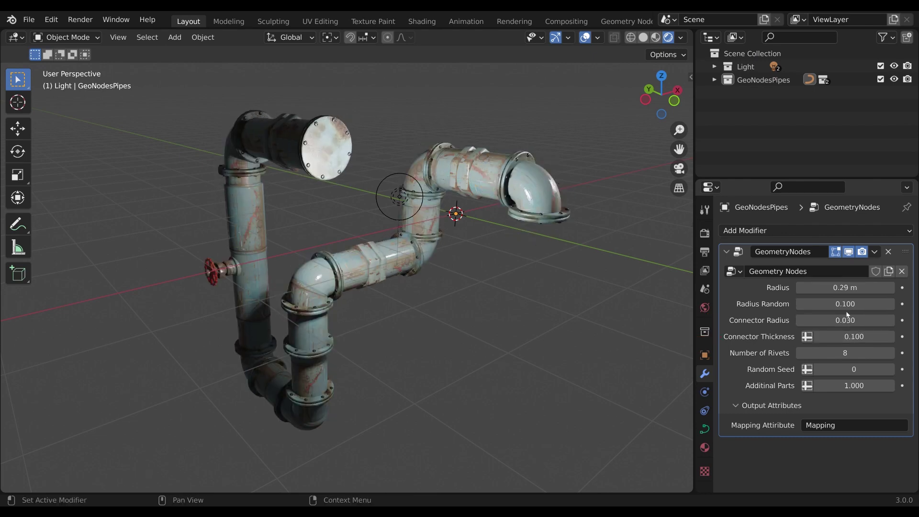
mouse_move(845, 352)
left_mouse_down()
mouse_move(861, 353)
mouse_move(835, 358)
left_mouse_up()
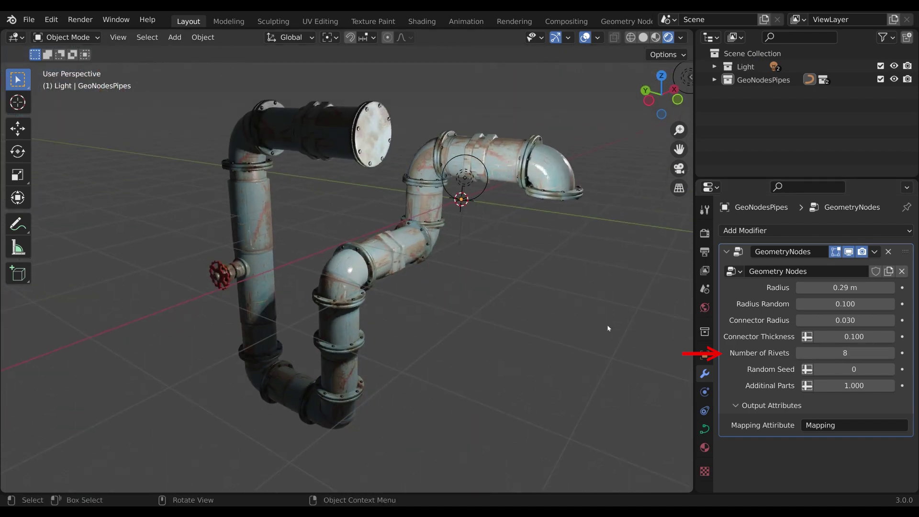
key("ctrl+z")
- Set the Random Seed to 90 and inspect the reshuffled pipe details
middle_click_drag(580, 281, 589, 287)
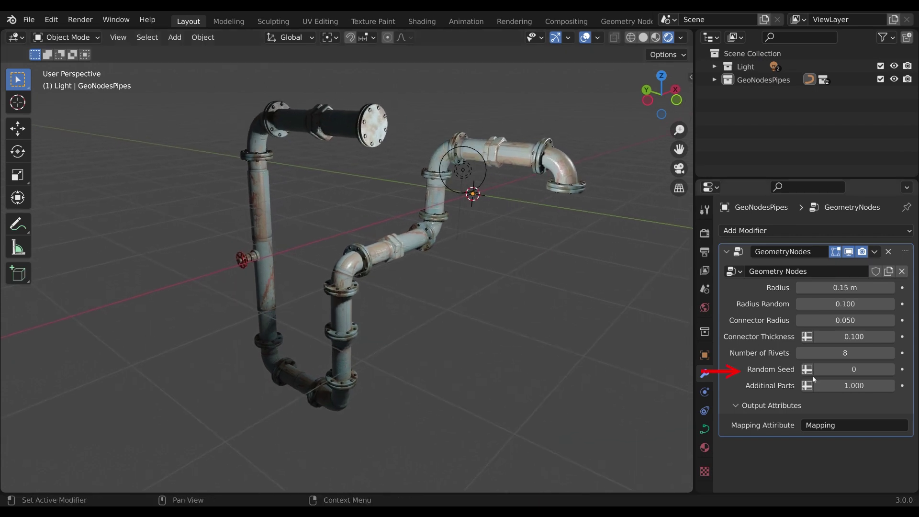
mouse_move(854, 369)
left_mouse_down()
mouse_move(891, 370)
mouse_move(842, 386)
left_mouse_up()
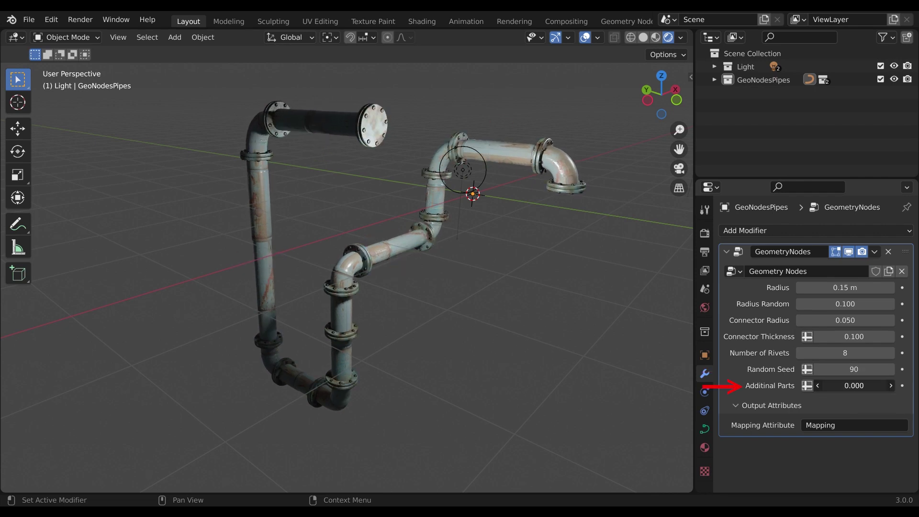
mouse_move(474, 286)
middle_mouse_down()
mouse_move(433, 251)
mouse_move(538, 296)
middle_mouse_up()
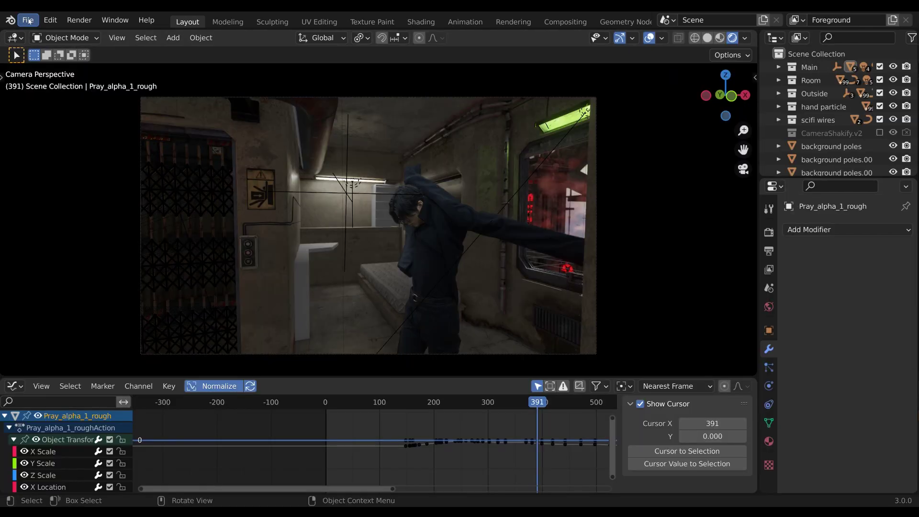
left_click(28, 21)
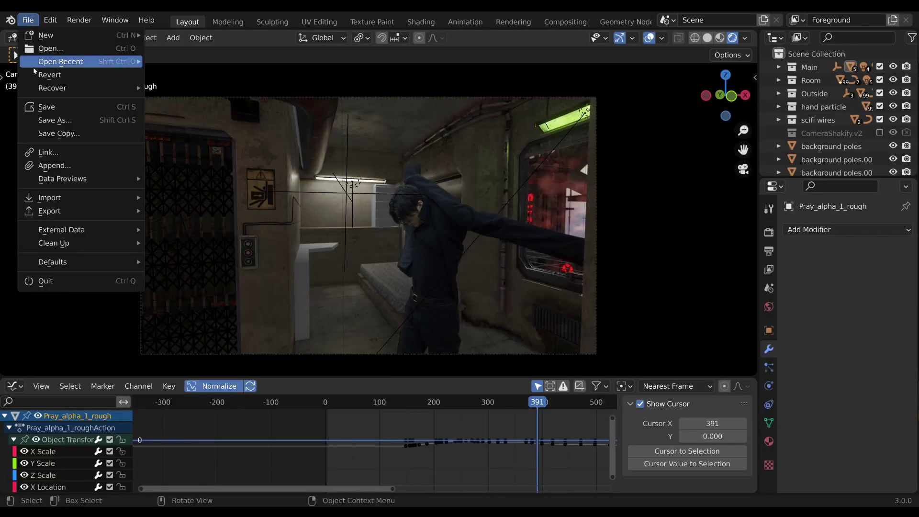
- Append the GeoNodesPipes collection from the pipe .blend into the sci-fi room scene
left_click(51, 166)
double_click(300, 71)
double_click(282, 91)
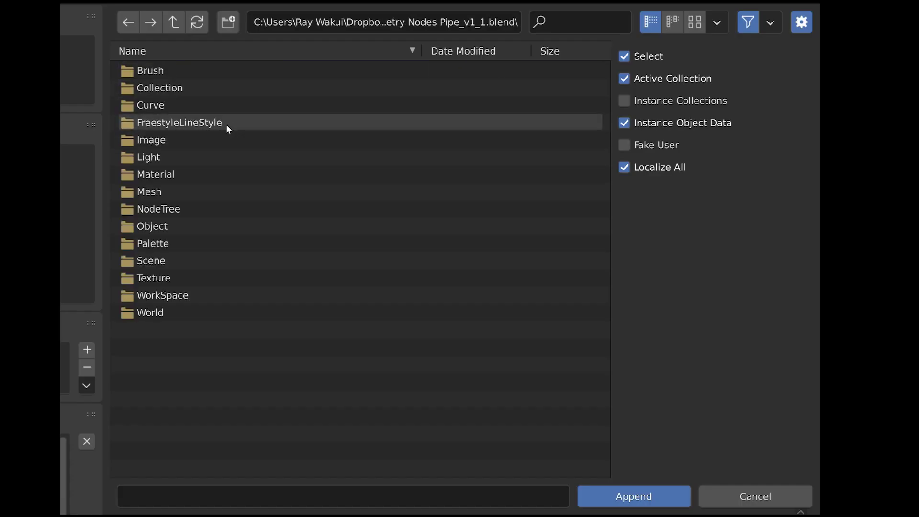
double_click(205, 89)
left_click(244, 76)
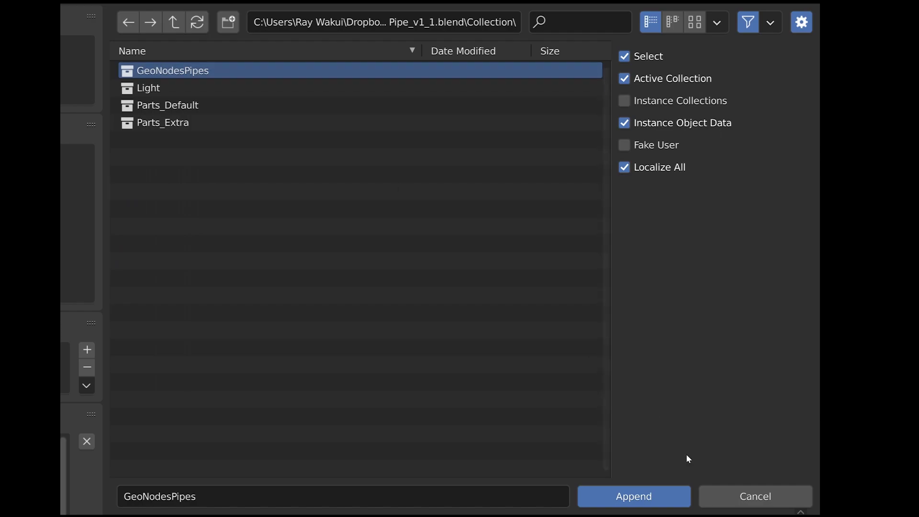
left_click(633, 497)
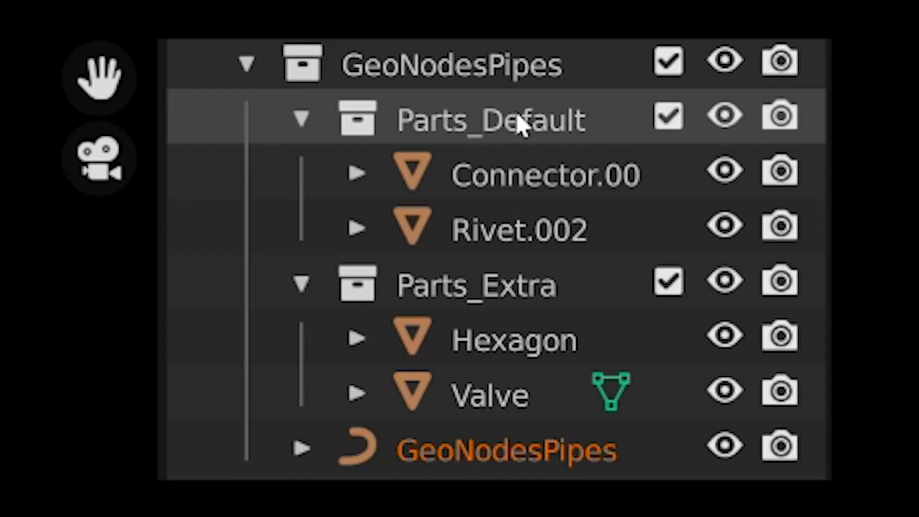
- Exclude Parts_Default and Parts_Extra from the view layer and select the appended pipe
left_click(875, 160)
left_click(666, 118)
left_click(670, 178)
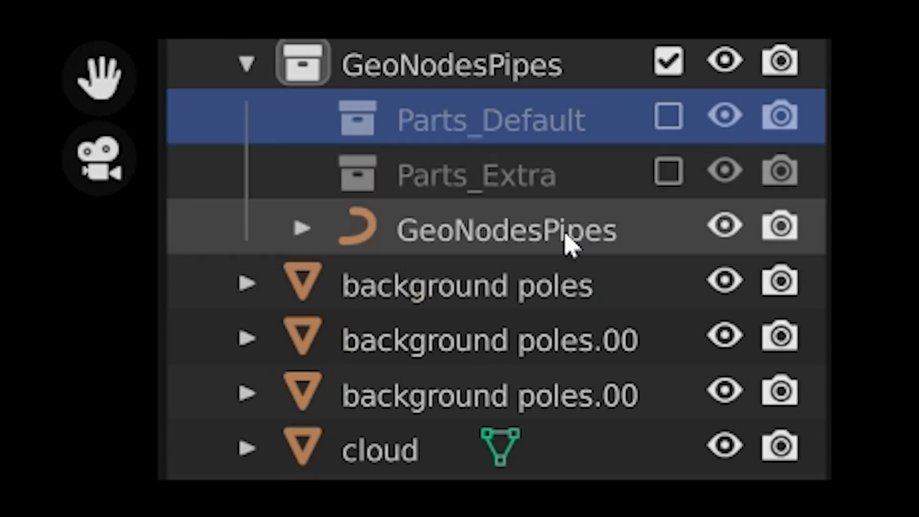
left_click(568, 240)
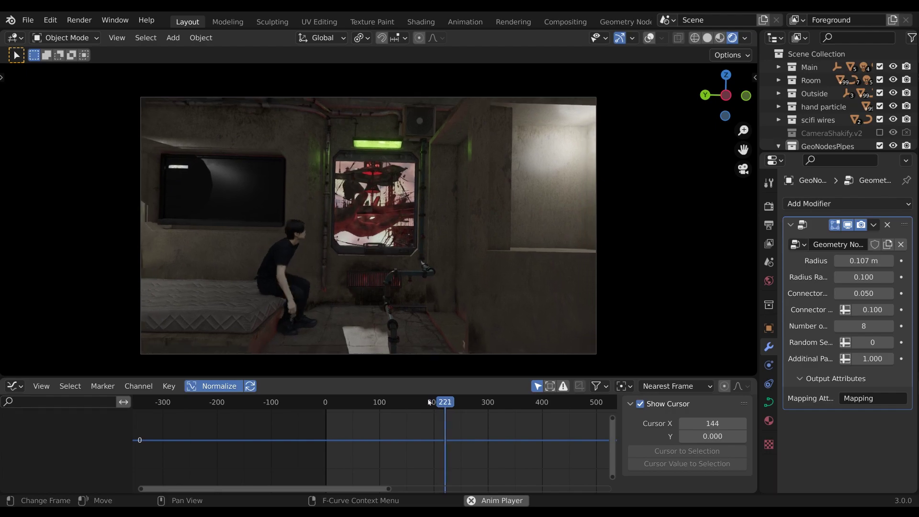
key("space")
left_click(427, 269)
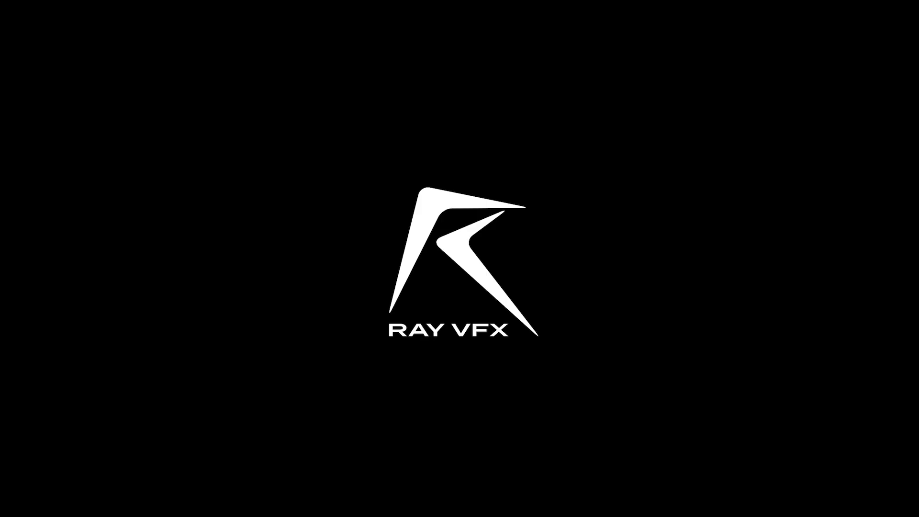